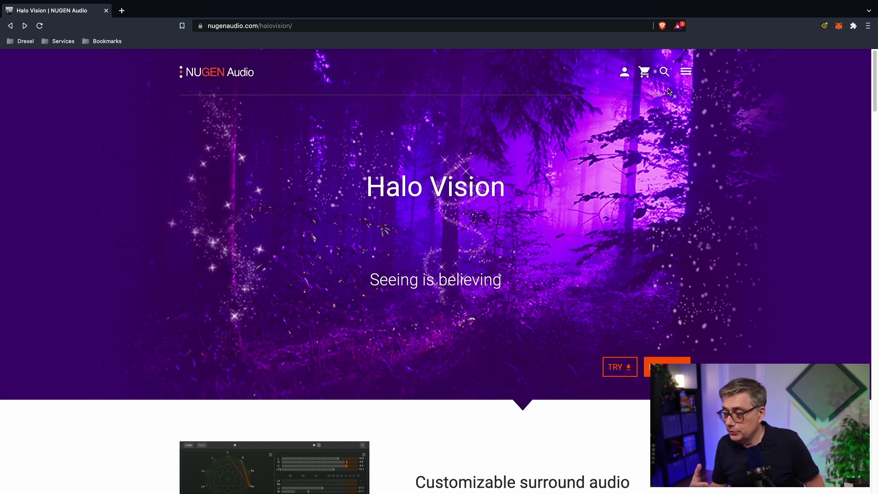
Step: On the NUGEN site, bring up the Halo Vision Surround Analysis purchase window priced at $299
click(686, 71)
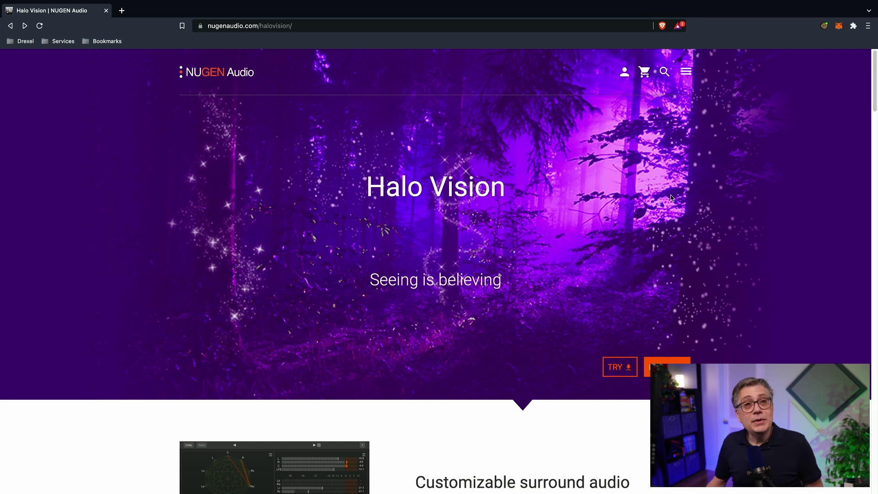
click(667, 361)
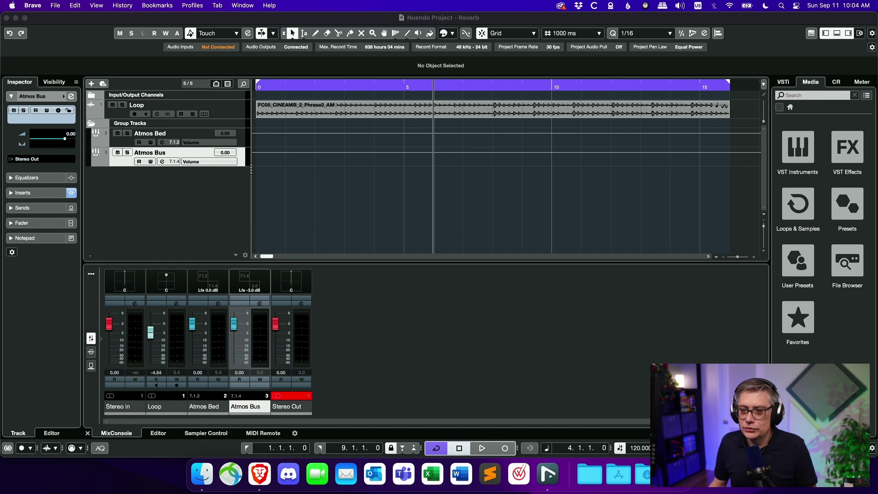
click(505, 24)
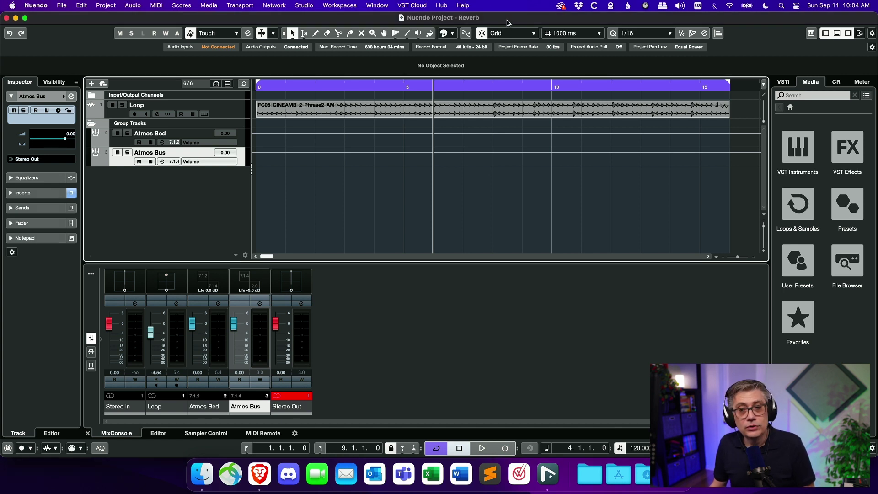
key(space)
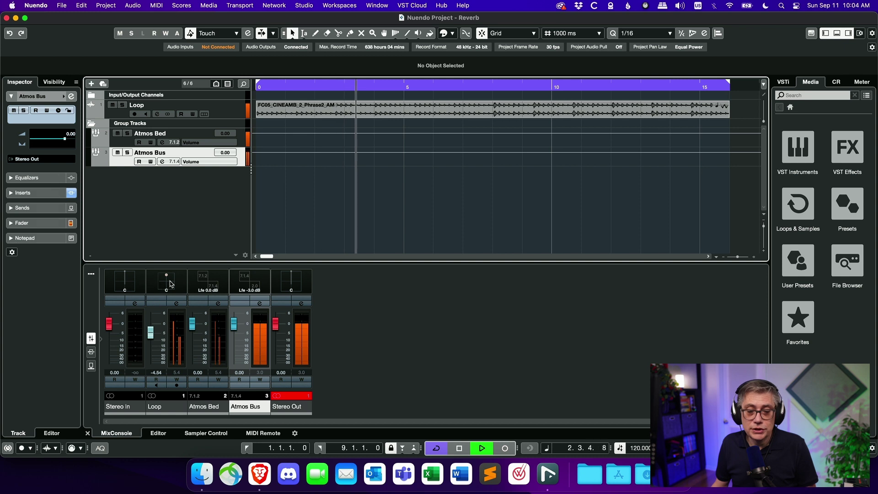
double_click(170, 283)
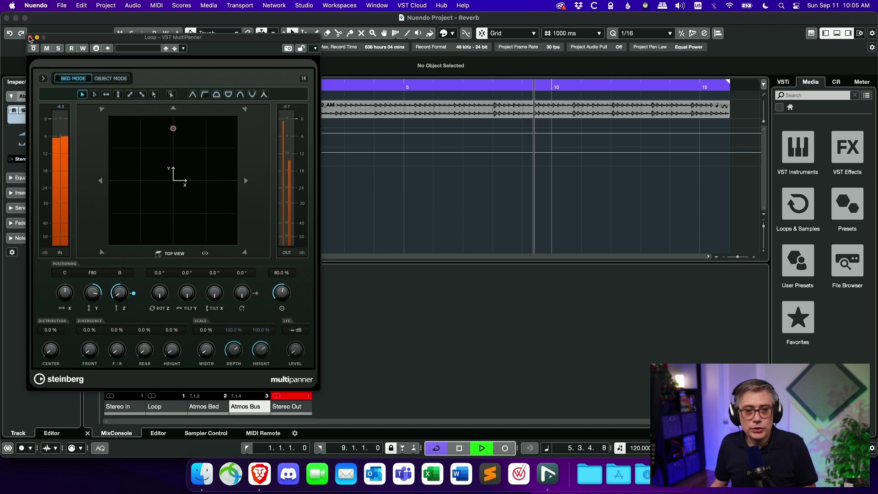
click(30, 38)
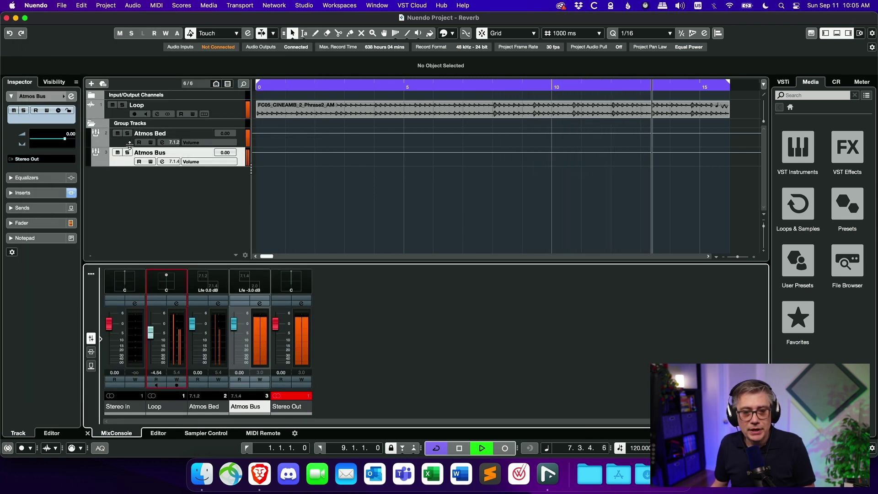
key(space)
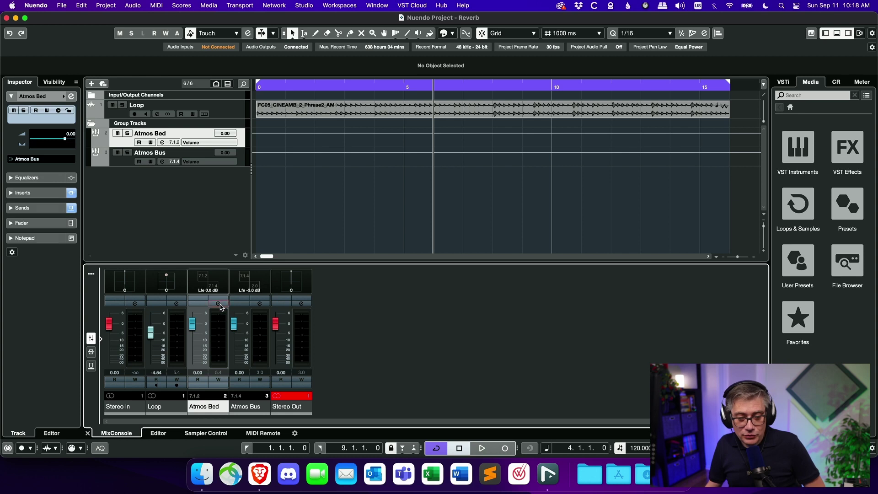
click(218, 303)
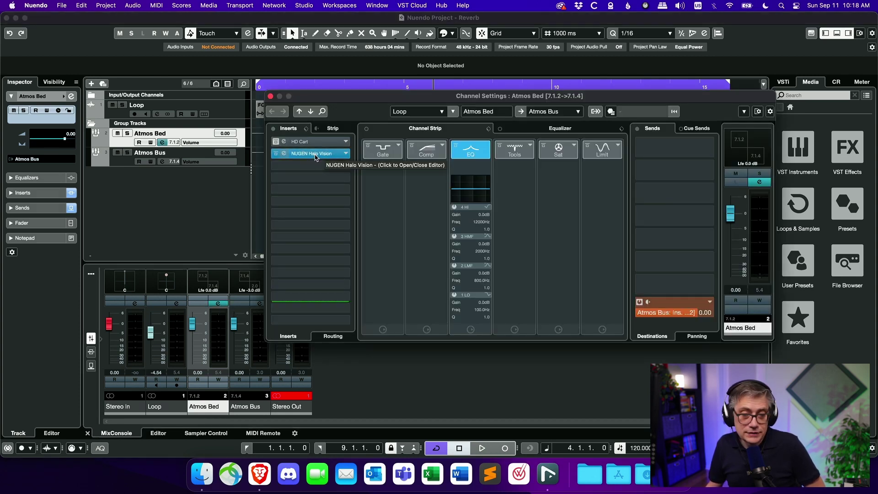
click(315, 154)
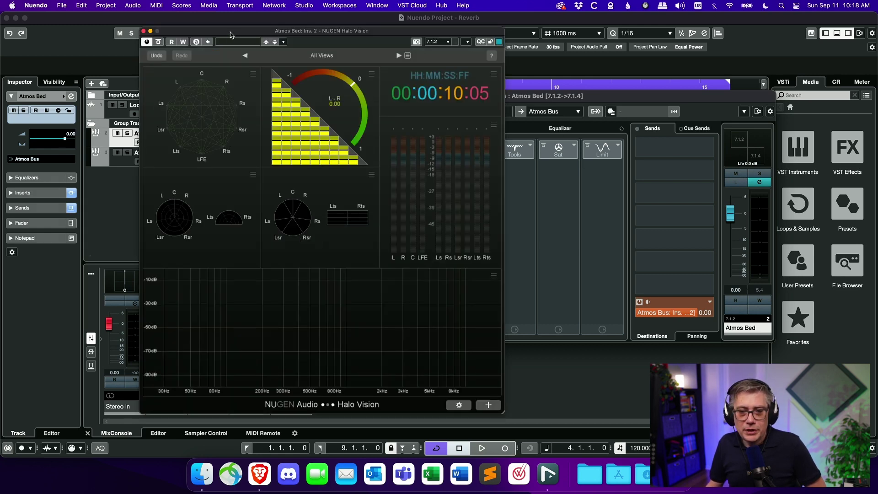
drag(232, 36, 305, 42)
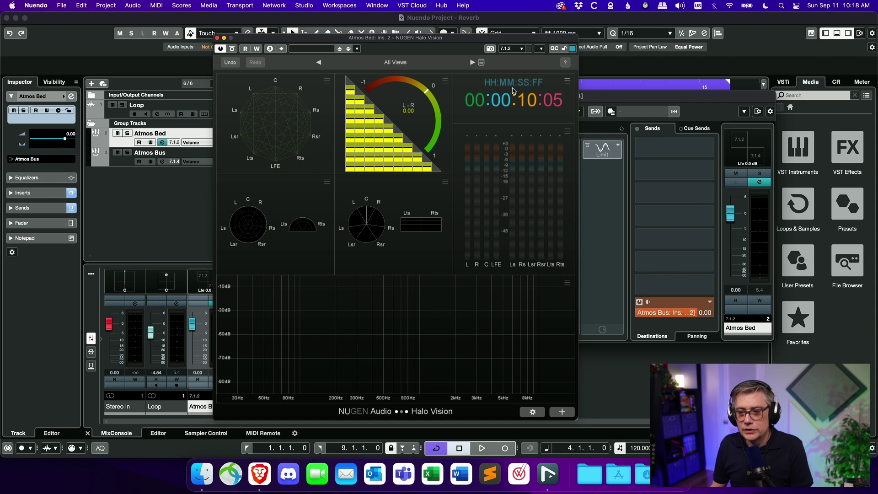
drag(468, 42, 402, 41)
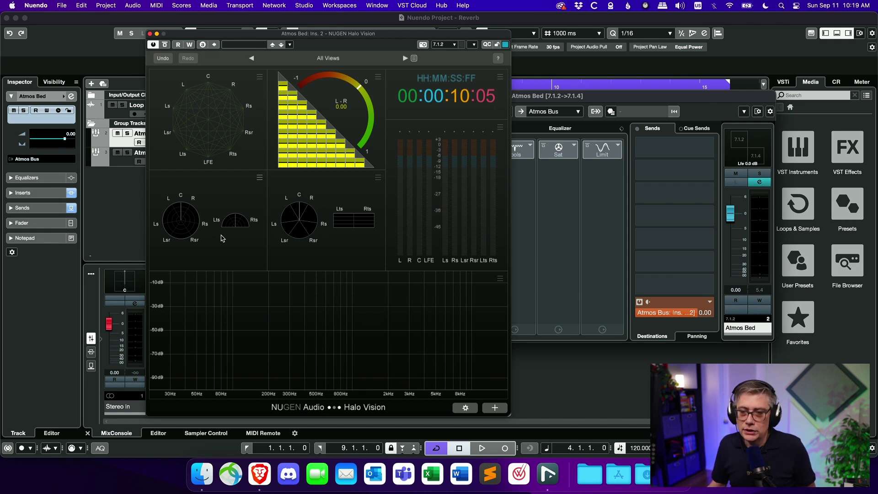
click(404, 58)
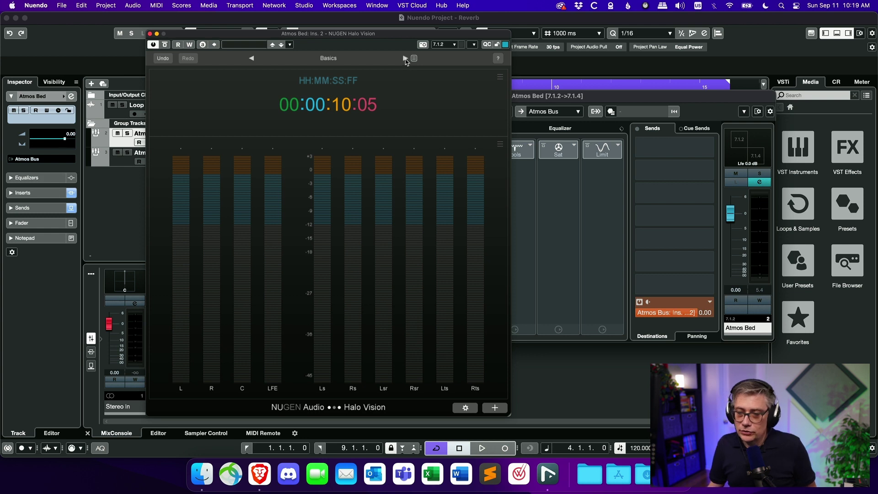
click(405, 59)
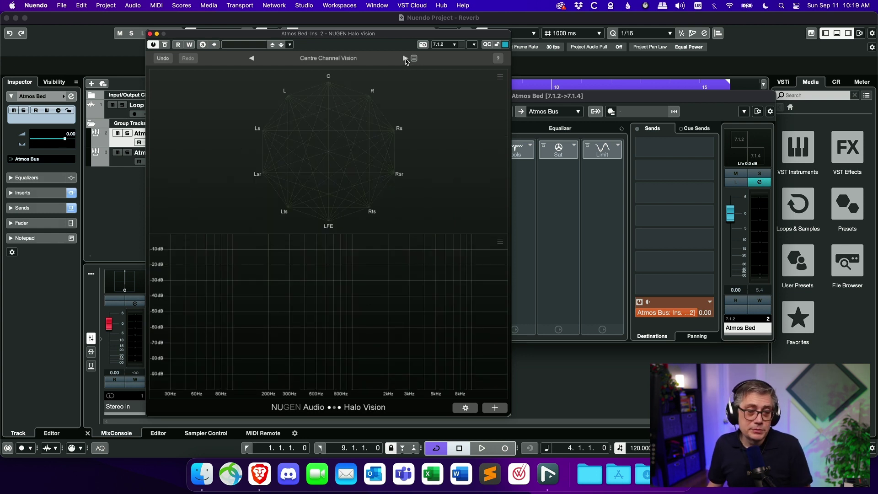
click(404, 58)
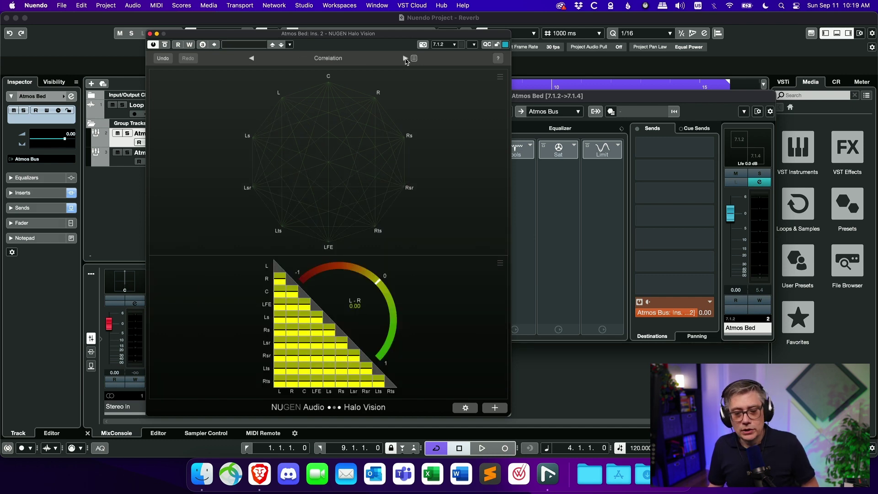
click(404, 58)
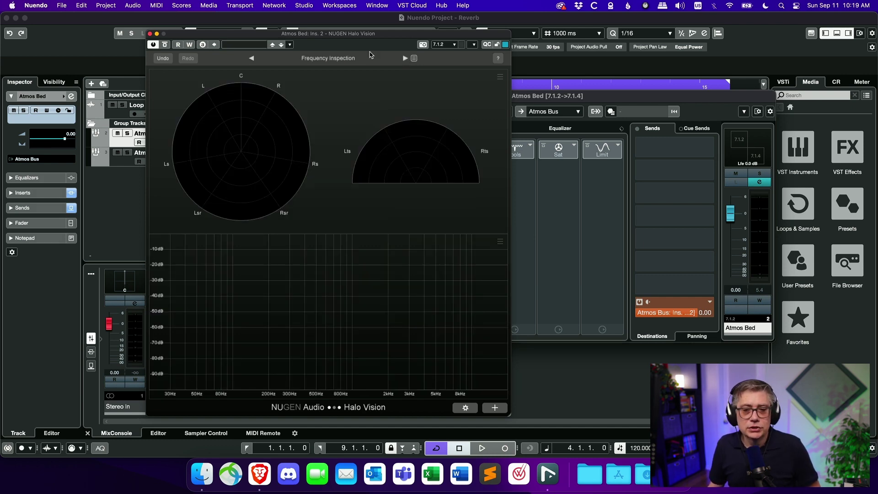
click(251, 59)
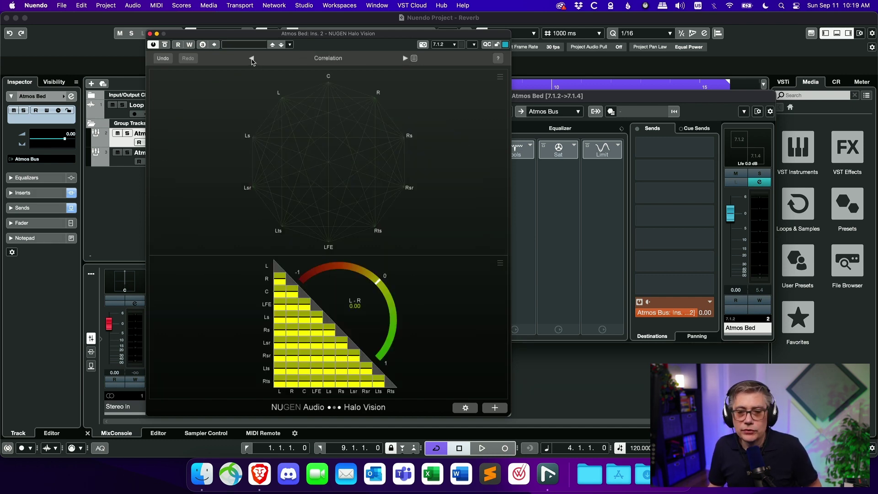
click(252, 59)
click(251, 59)
click(252, 58)
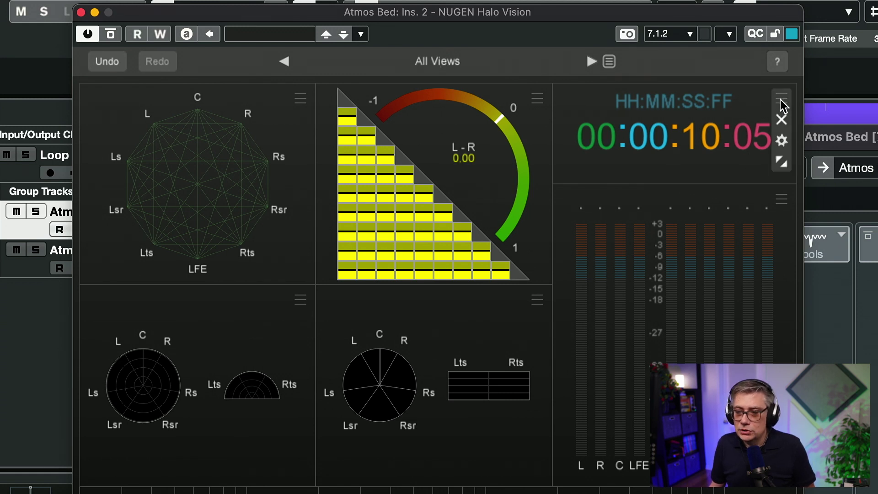
Step: Check the timecode display styles, move Halo Vision right, and start playback to drive the meters
click(782, 142)
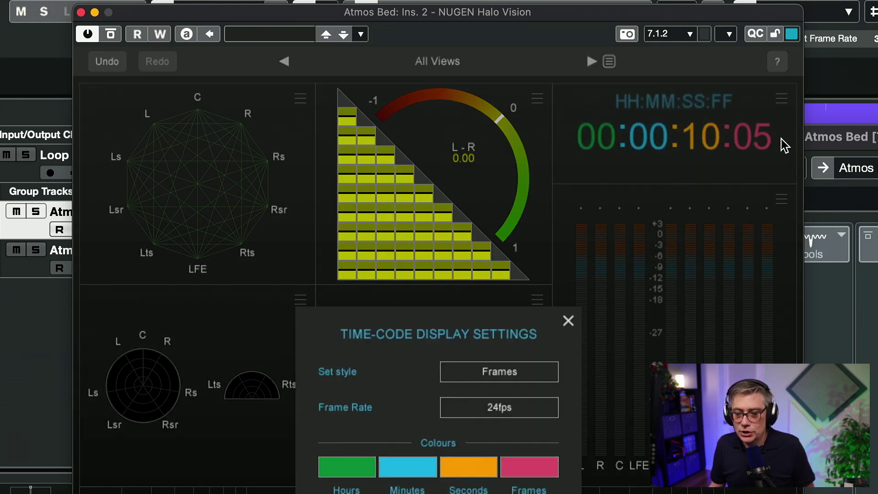
click(542, 376)
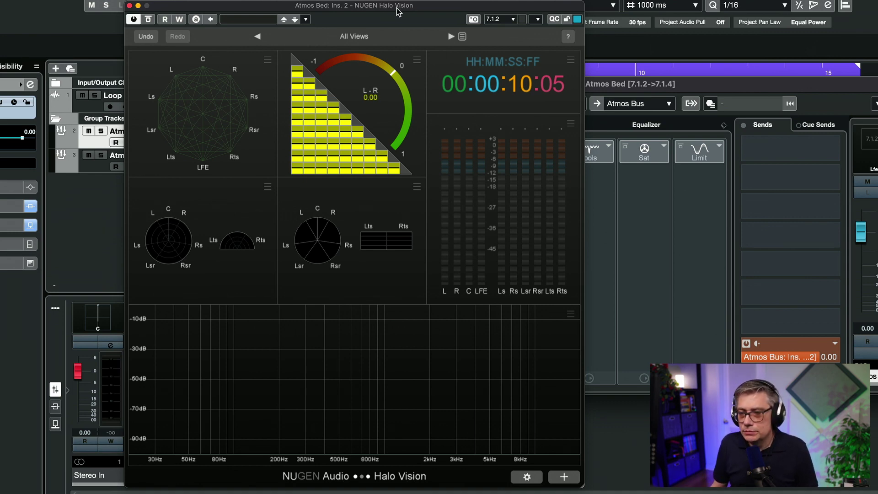
drag(409, 11, 483, 12)
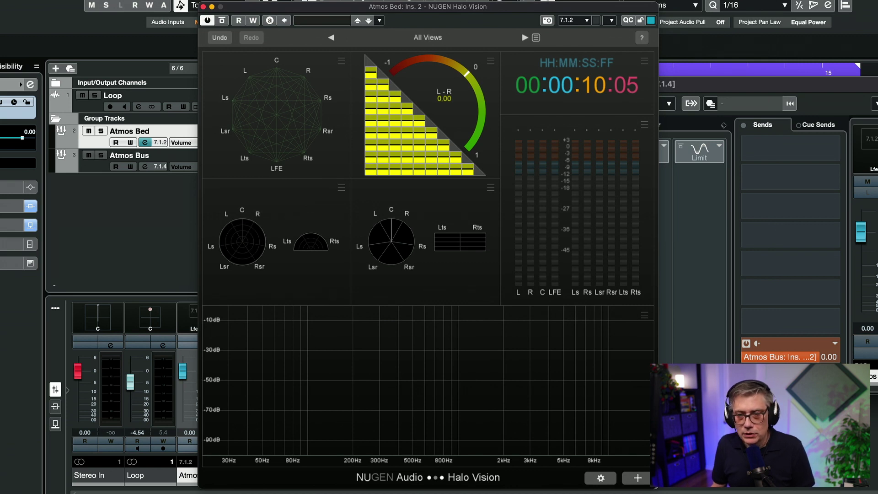
key(space)
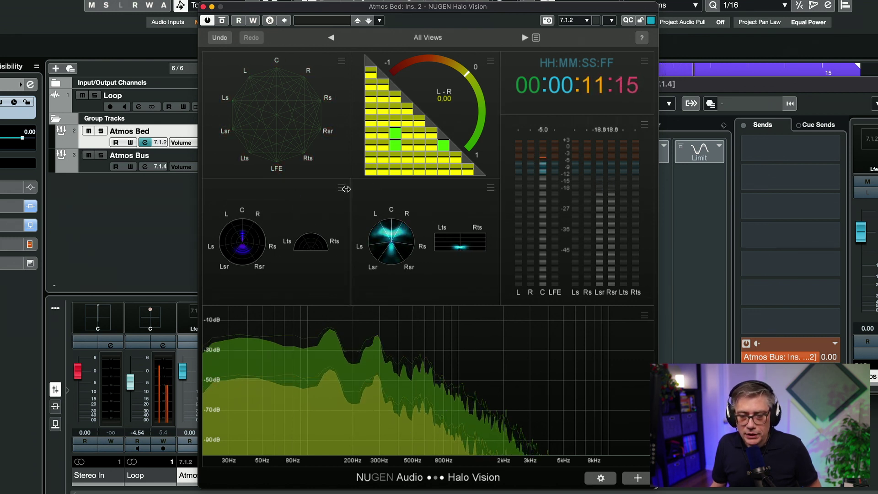
Step: Enlarge the surround scope, then collapse Halo Vision back to its All Views grid
mouse_move(343, 190)
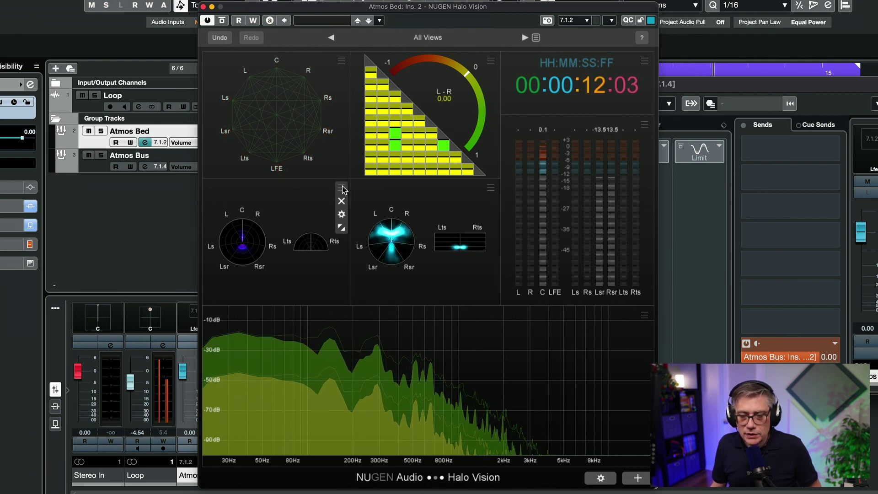
click(342, 228)
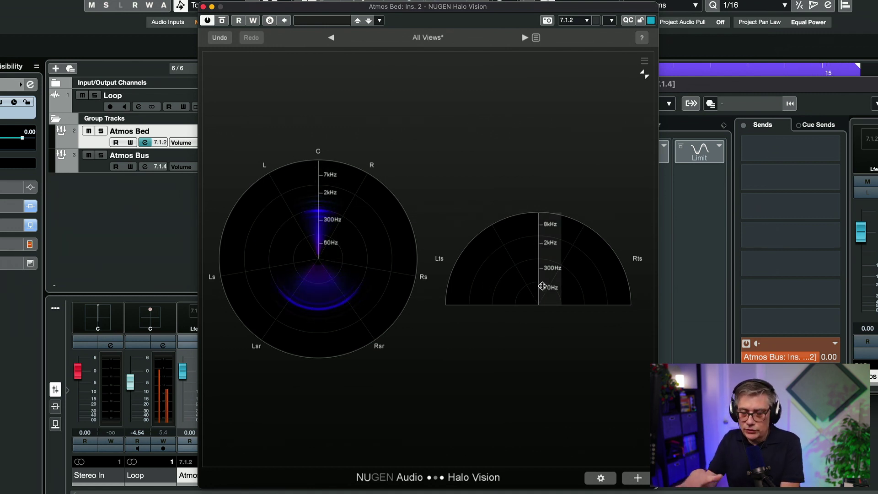
click(646, 75)
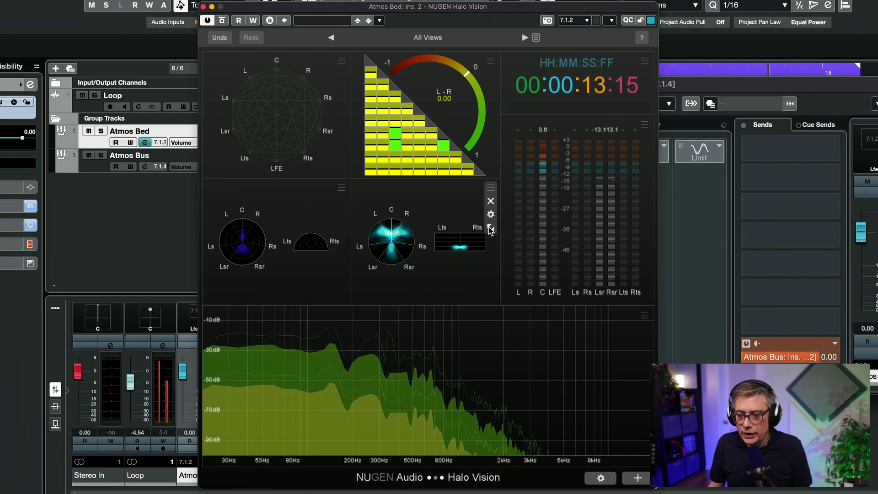
click(489, 197)
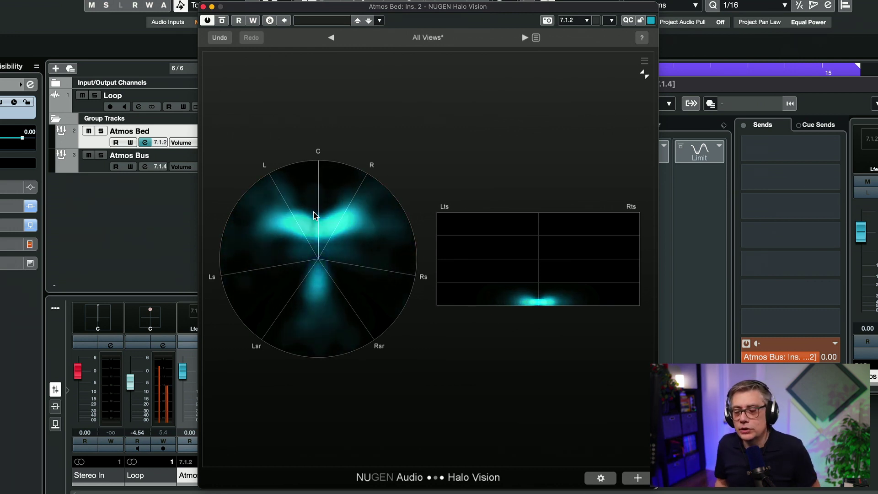
click(643, 76)
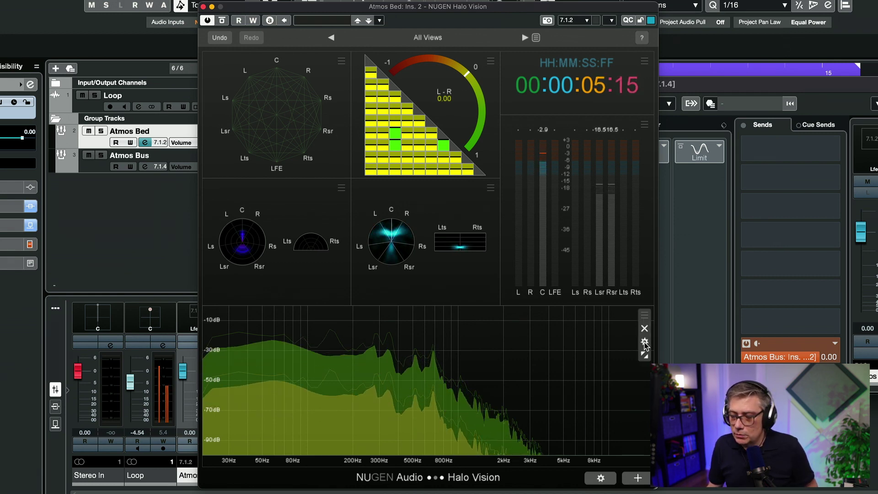
Step: Open Halo Vision's spectrum settings and review the group channel assignments before closing Group Selection
click(645, 342)
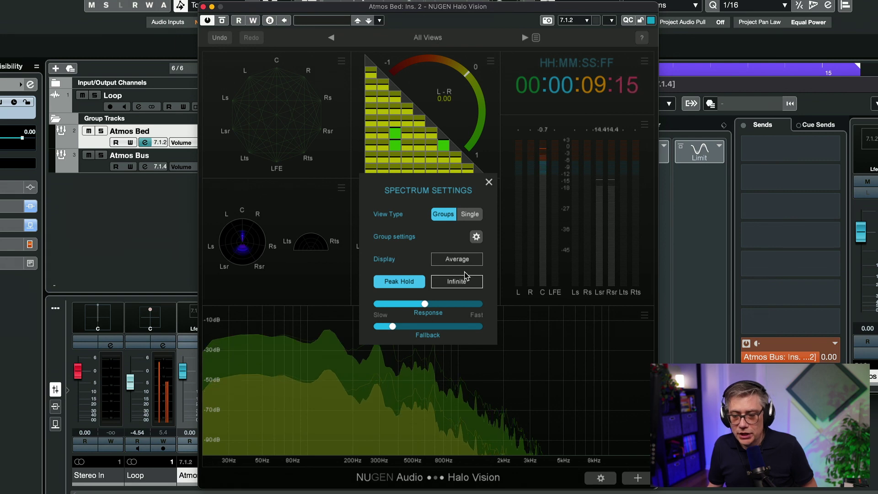
click(475, 236)
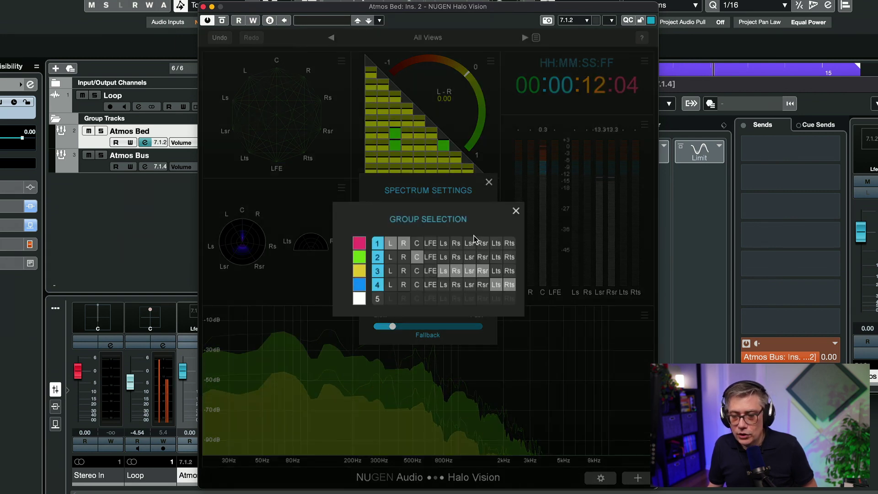
click(516, 211)
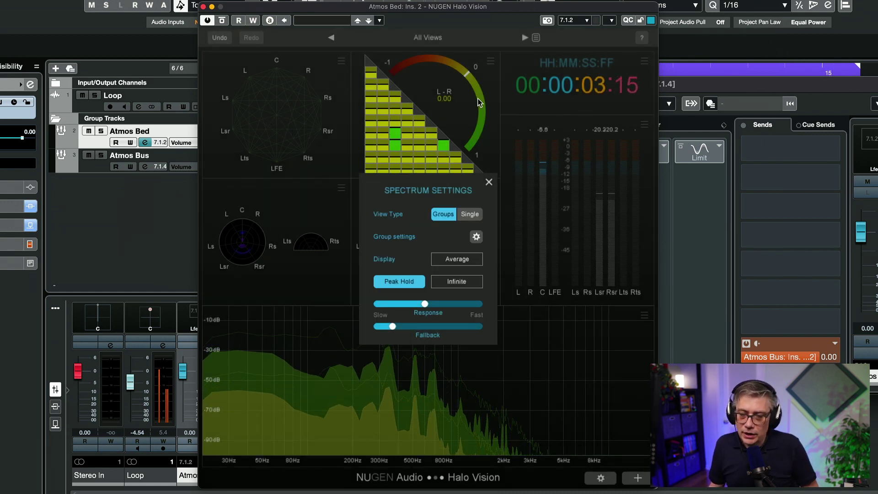
Step: Close Spectrum Settings and arrange Halo Vision beside Atmos Bed's Channel Settings, exposing its inserts
click(336, 191)
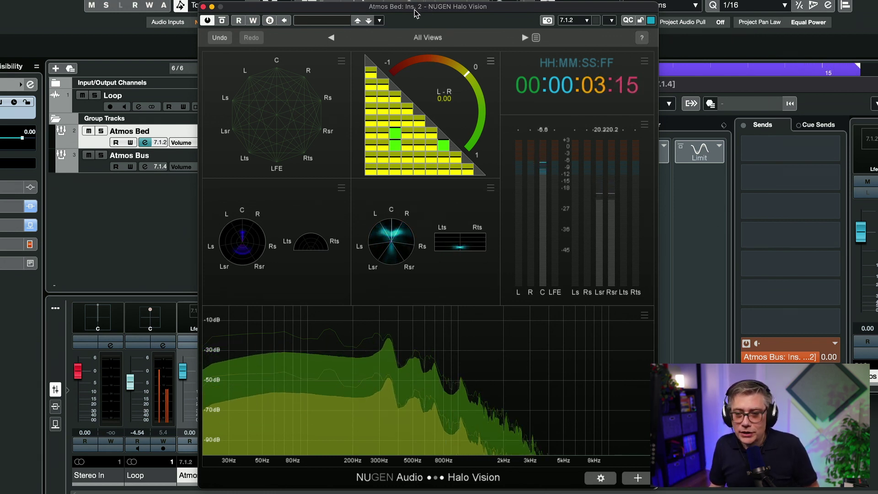
drag(417, 12, 529, 10)
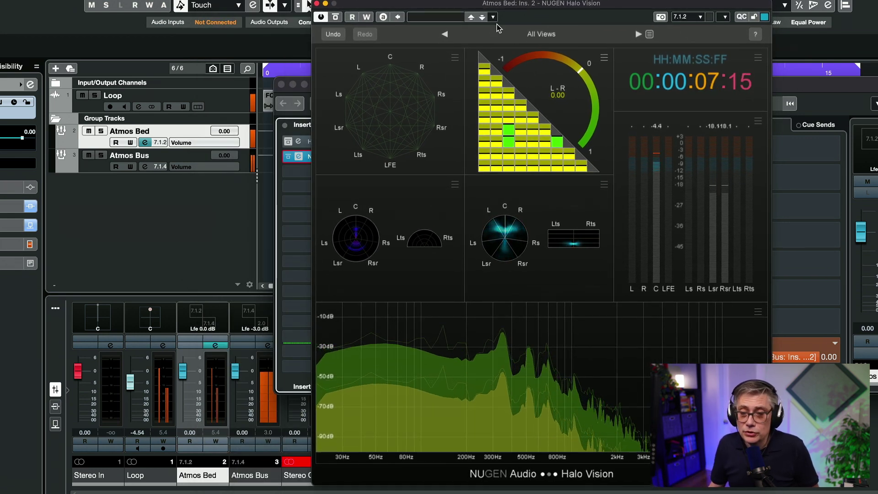
click(279, 259)
click(535, 12)
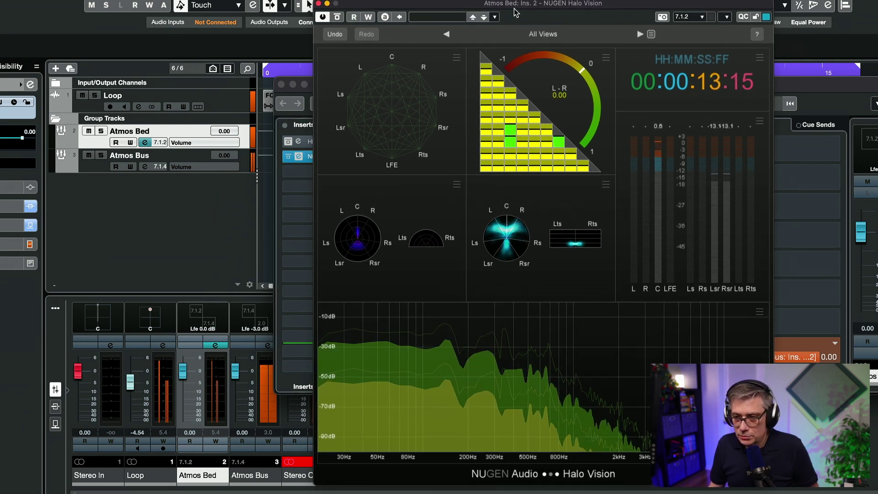
drag(511, 9, 637, 20)
drag(347, 90, 75, 84)
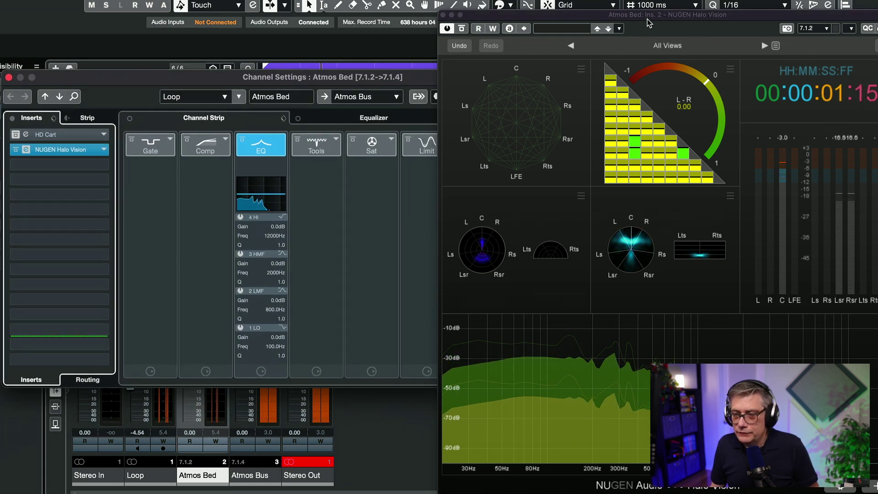
Step: Place Halo Vision over Channel Settings and switch on the HD Cart reverb insert
drag(636, 32, 437, 13)
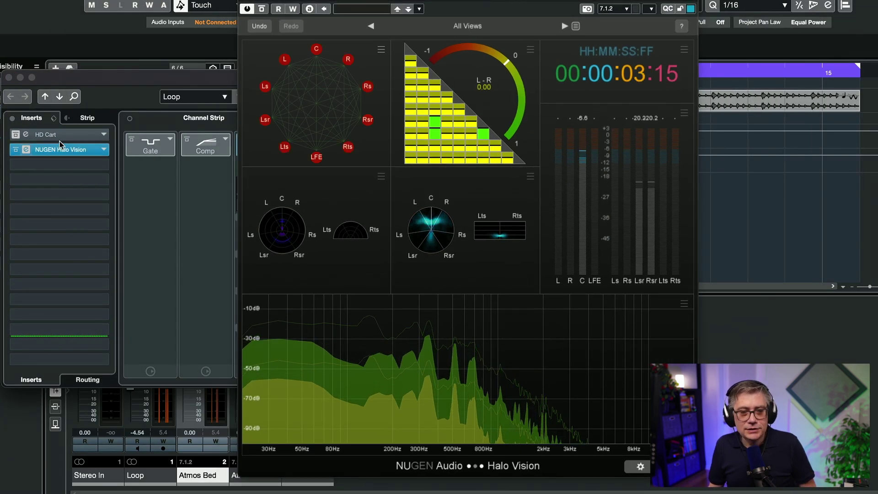
click(15, 135)
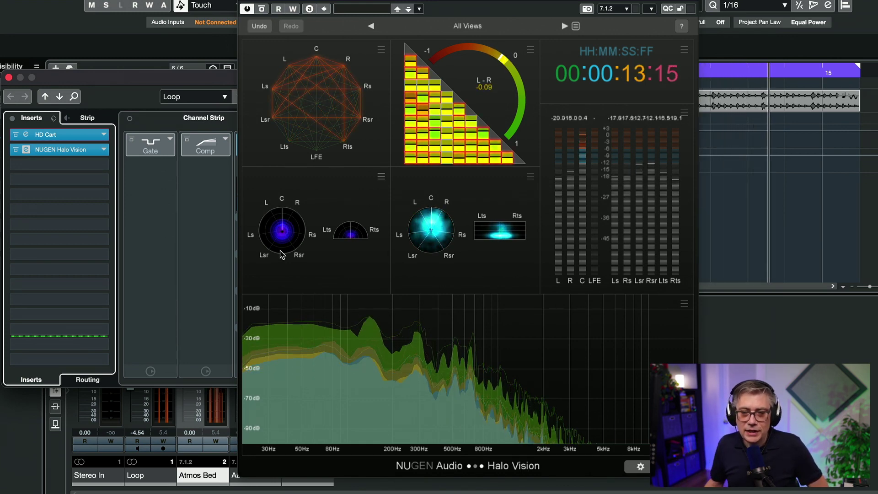
mouse_move(256, 153)
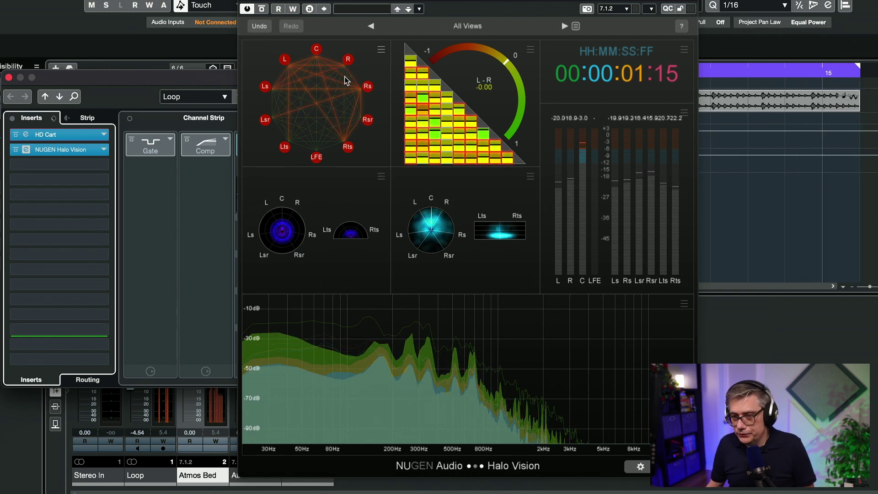
key(space)
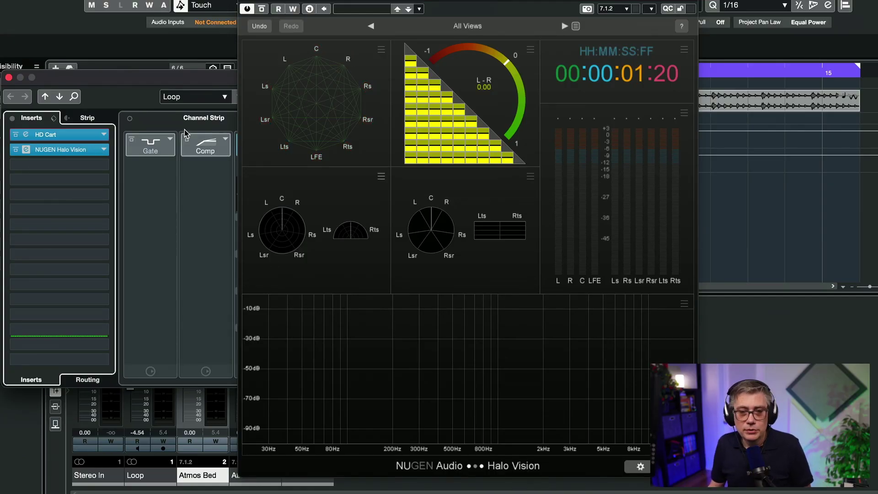
key(space)
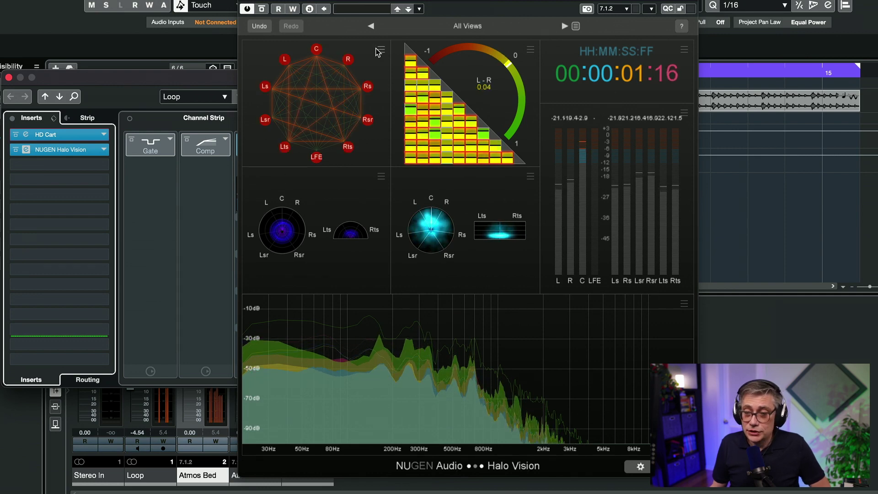
Step: Lower the correlation web's anti-correlation threshold, then close its settings
mouse_move(378, 53)
click(379, 75)
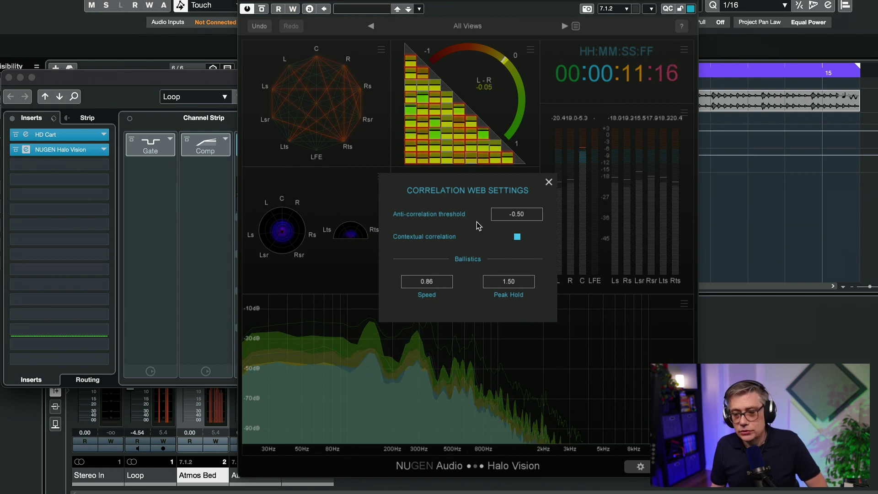
drag(516, 215, 514, 236)
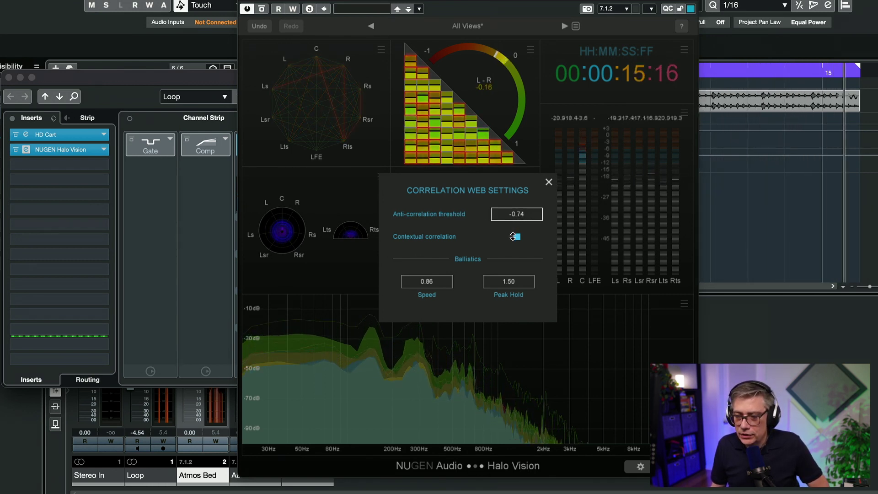
click(548, 183)
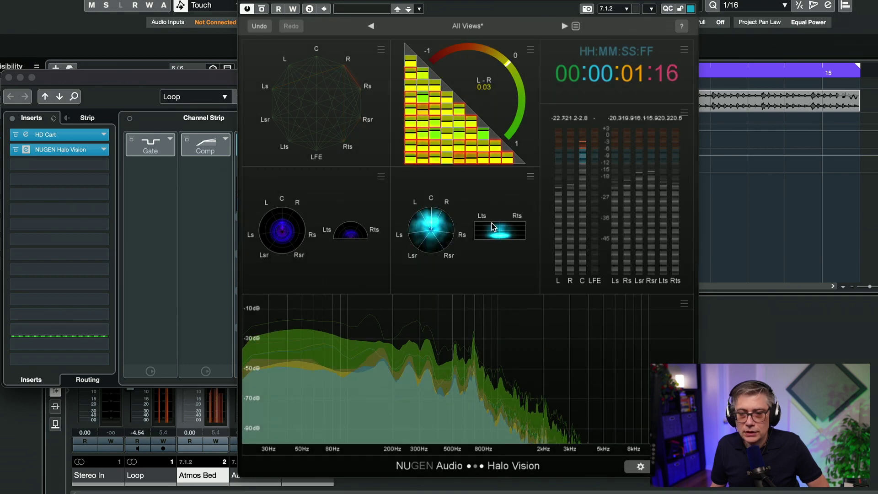
Step: Reopen Correlation Web Settings and return the anti-correlation threshold to -0.50
mouse_move(346, 101)
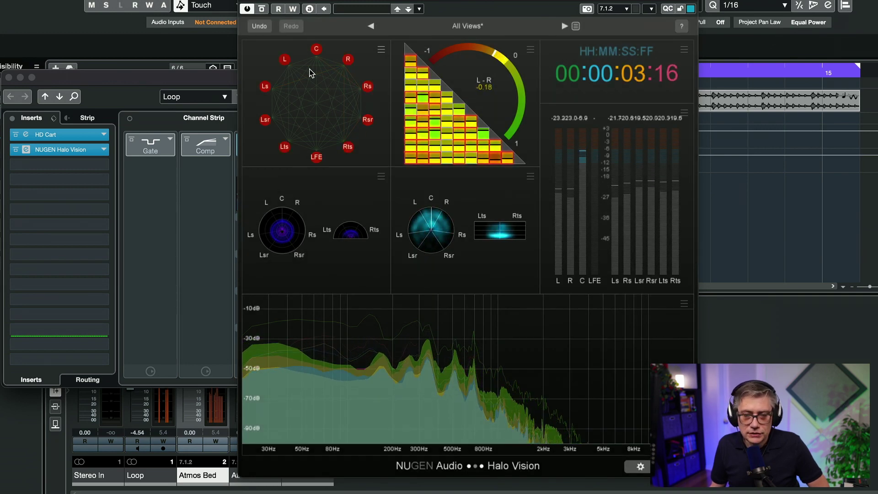
mouse_move(381, 54)
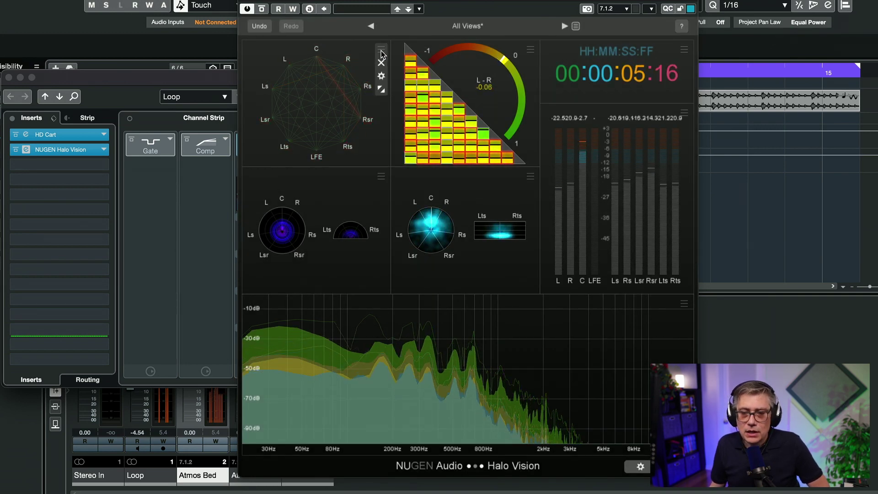
click(381, 76)
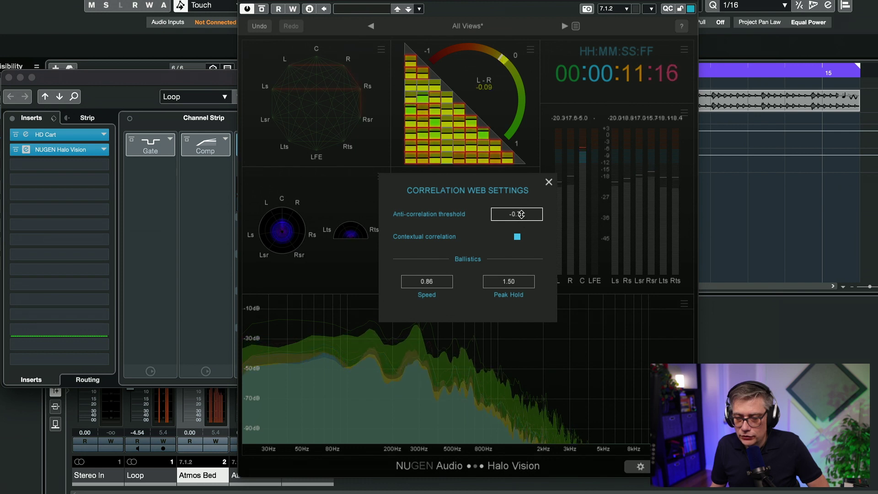
drag(520, 214, 531, 190)
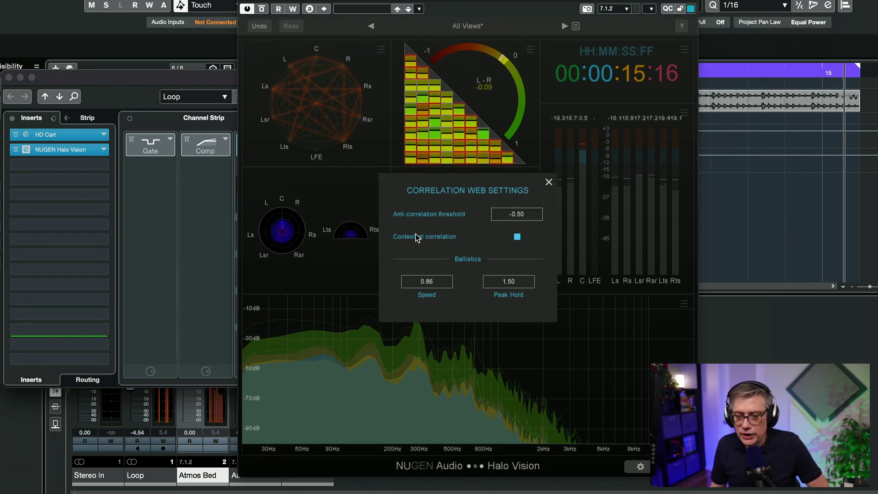